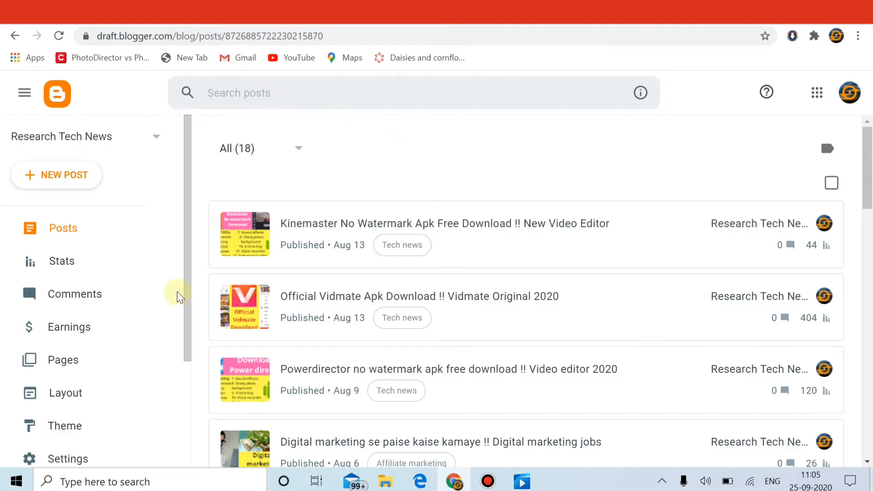
Open the Research Tech News blog's custom domain setting and start buying a domain
left_click_drag(189, 298, 190, 362)
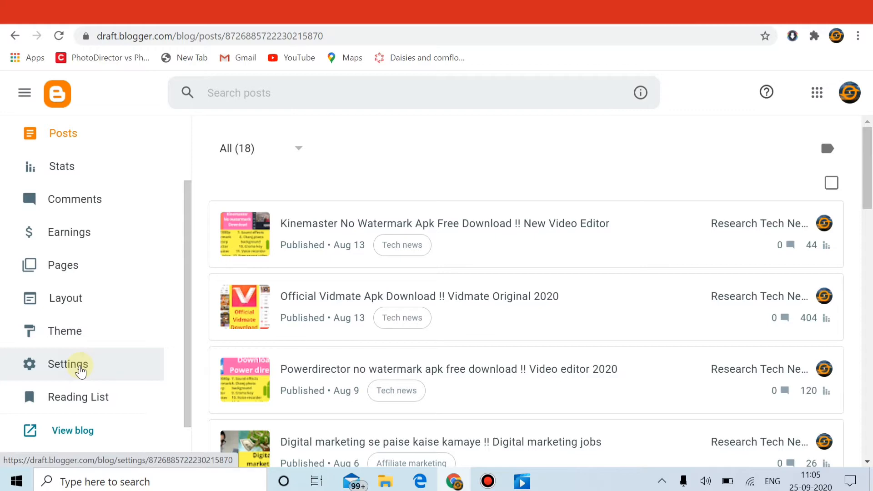
left_click(80, 366)
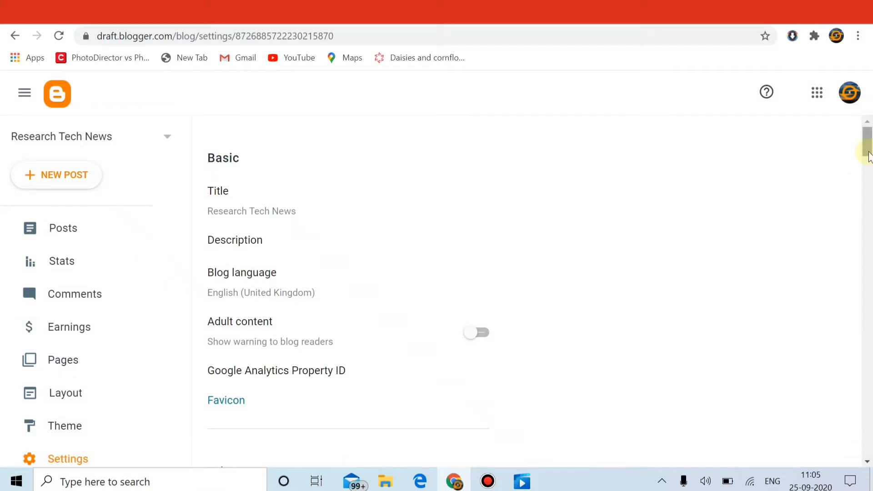
left_click_drag(868, 156, 870, 181)
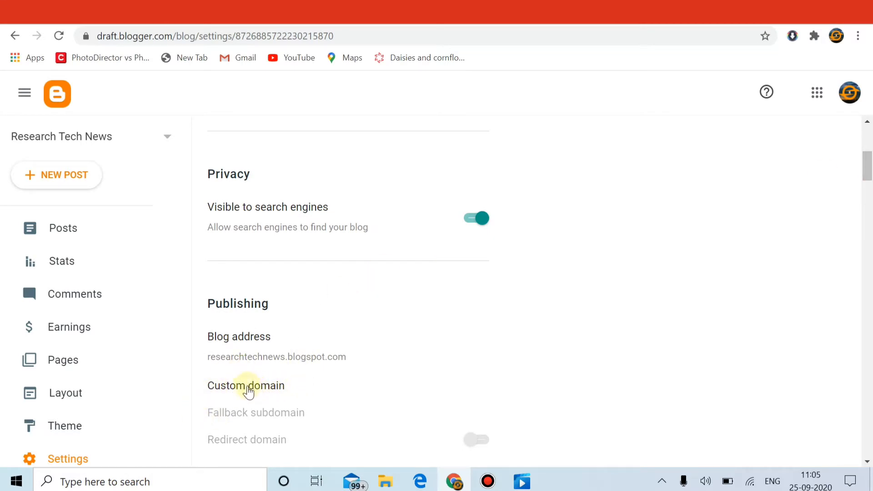
left_click(248, 388)
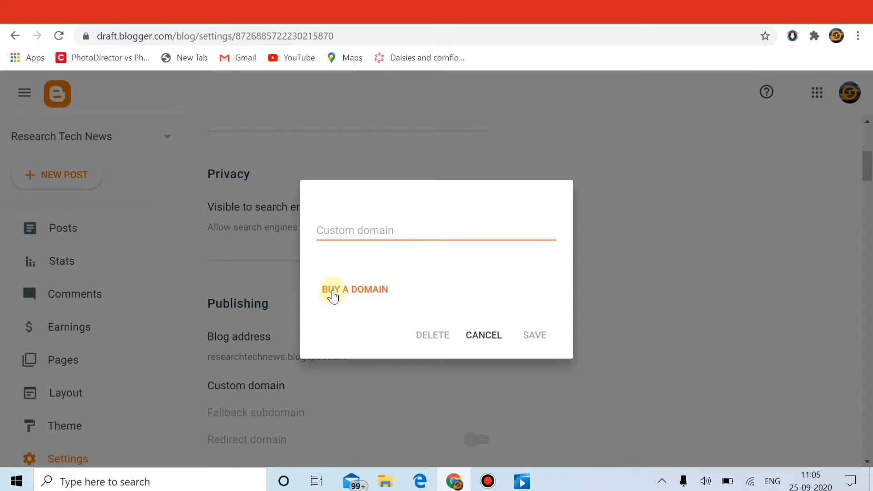
left_click(332, 293)
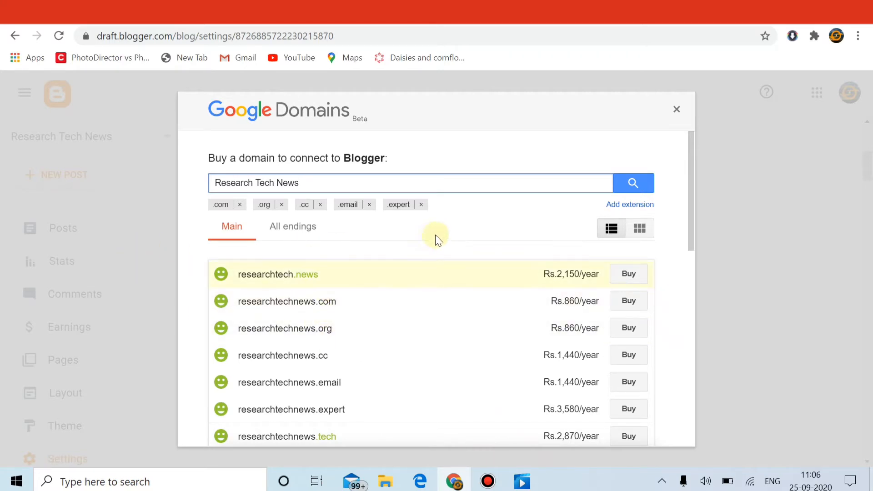
Search Google Domains for Researchtechnews.in and choose to buy researchtechnews.in
left_click(308, 182)
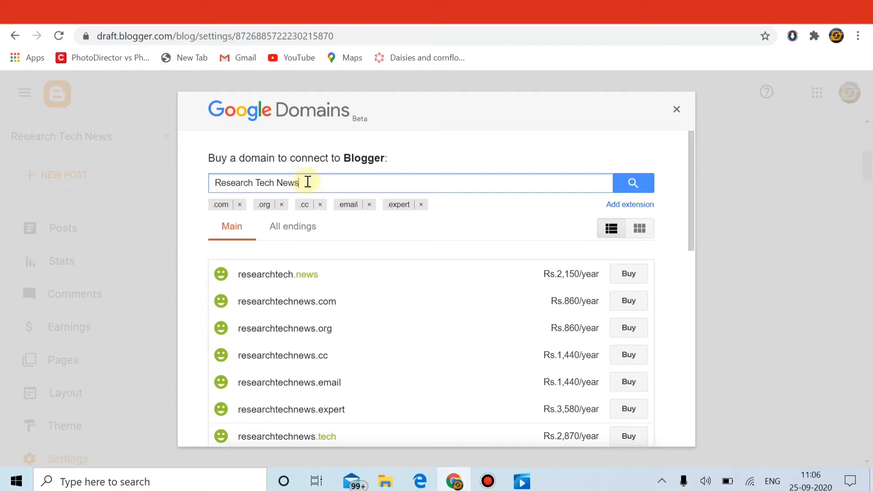
left_click_drag(308, 182, 204, 183)
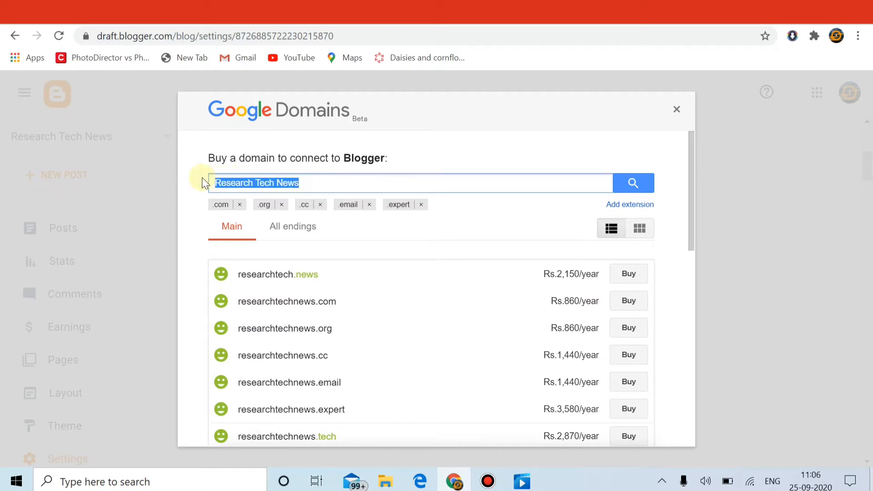
key("BackSpace")
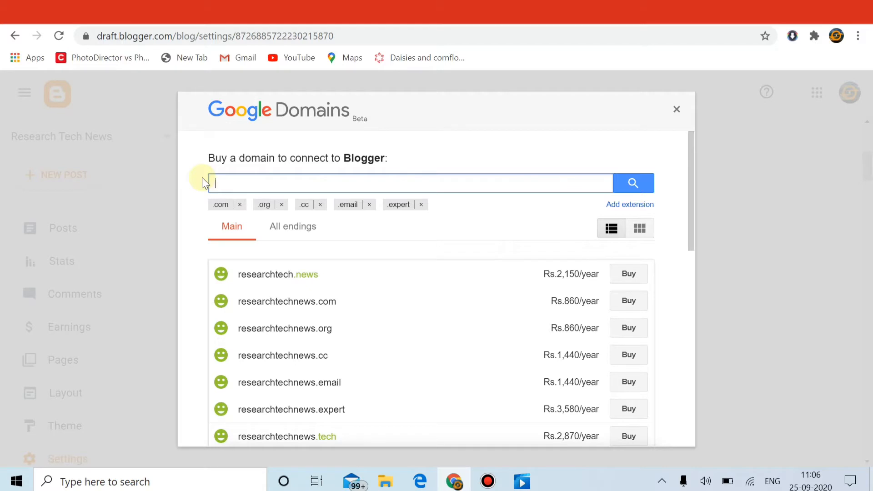
right_click(203, 180)
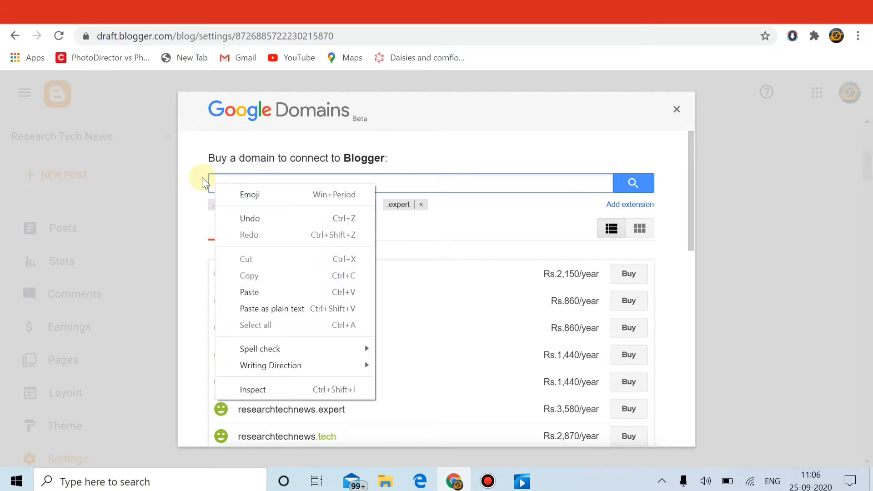
left_click(265, 291)
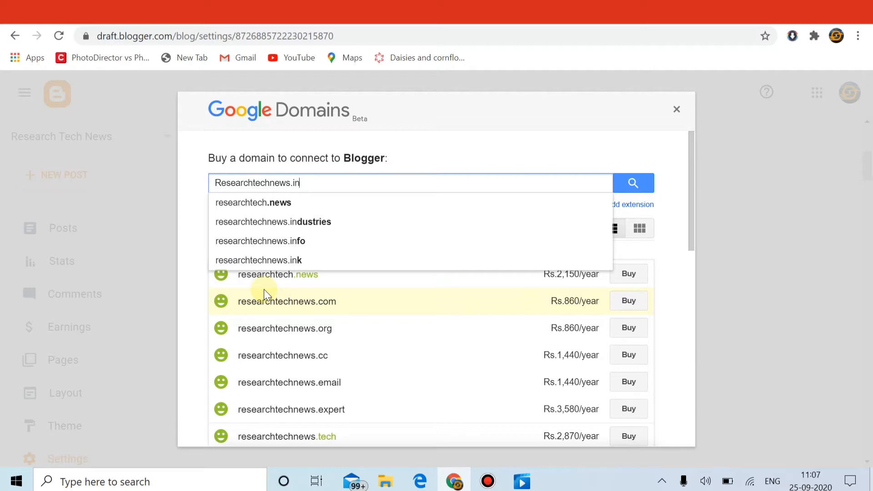
left_click(183, 228)
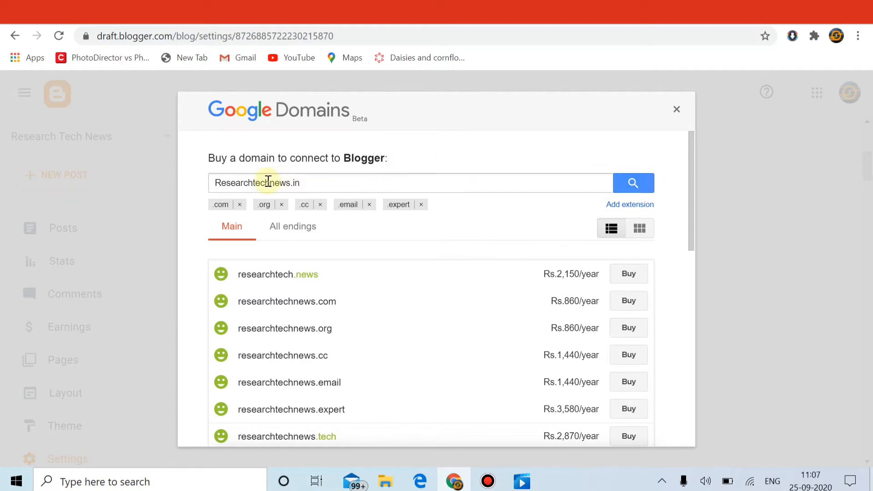
left_click(633, 184)
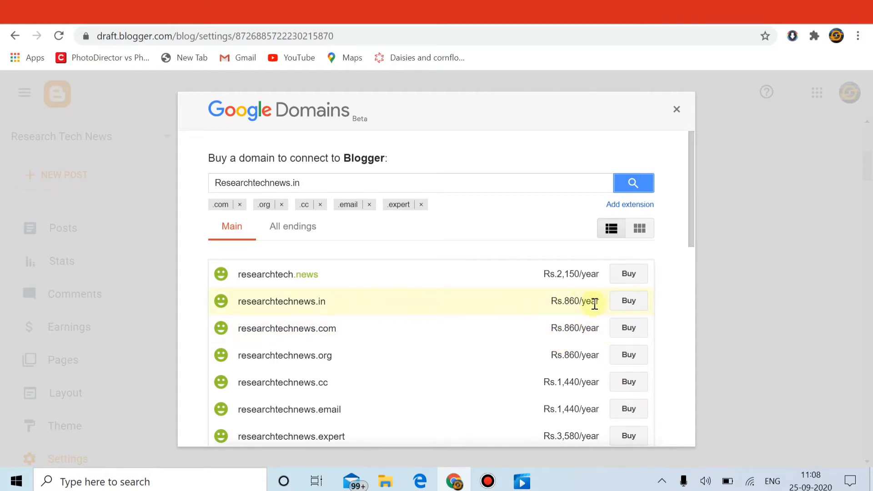
left_click(629, 302)
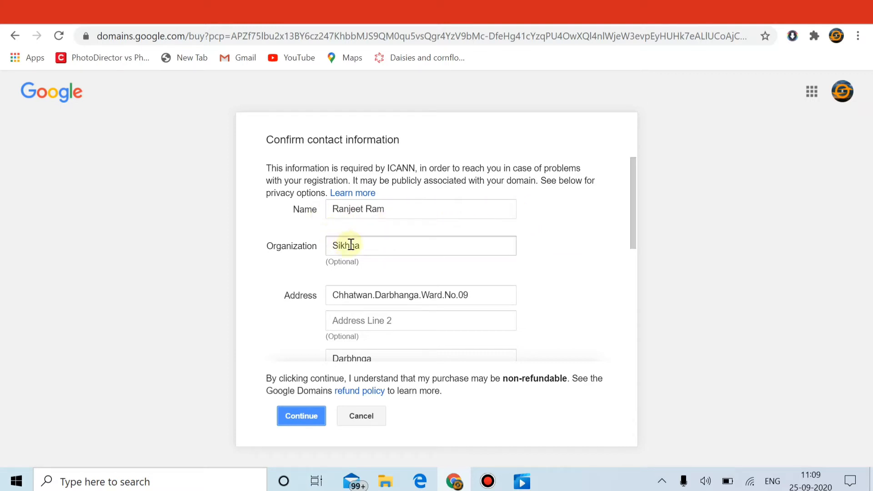
Examine the organization, address, country, phone and e-mail fields and the privacy acknowledgement in the domain contact form
left_click_drag(386, 245, 314, 246)
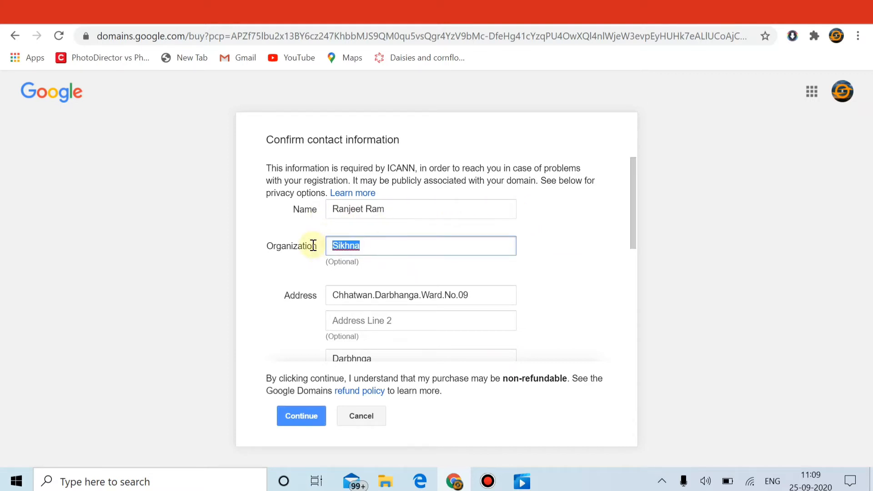
left_click(301, 280)
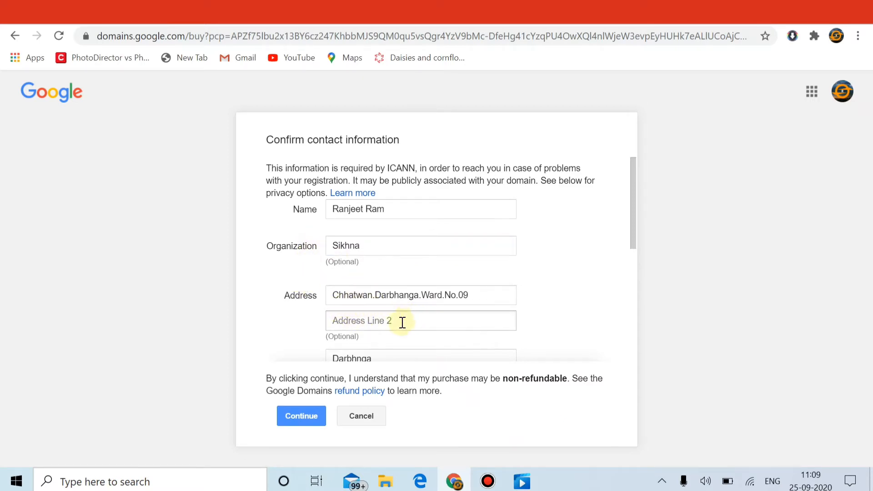
left_click(474, 295)
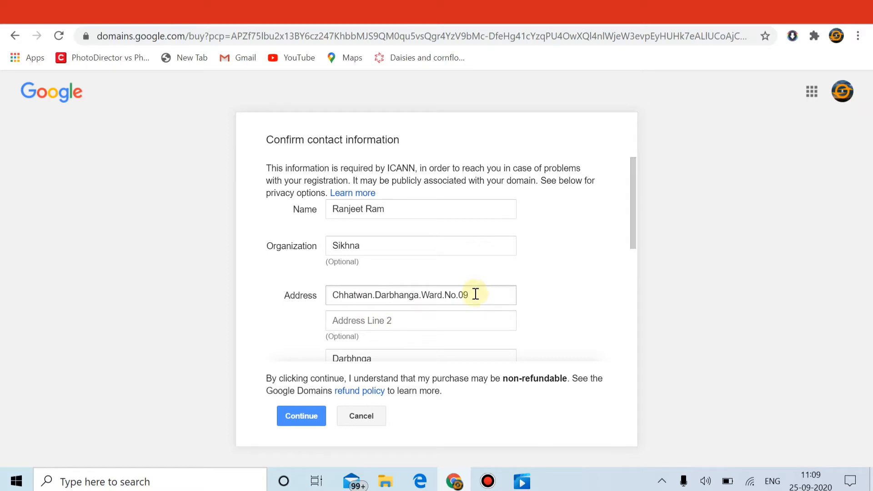
left_click(298, 295)
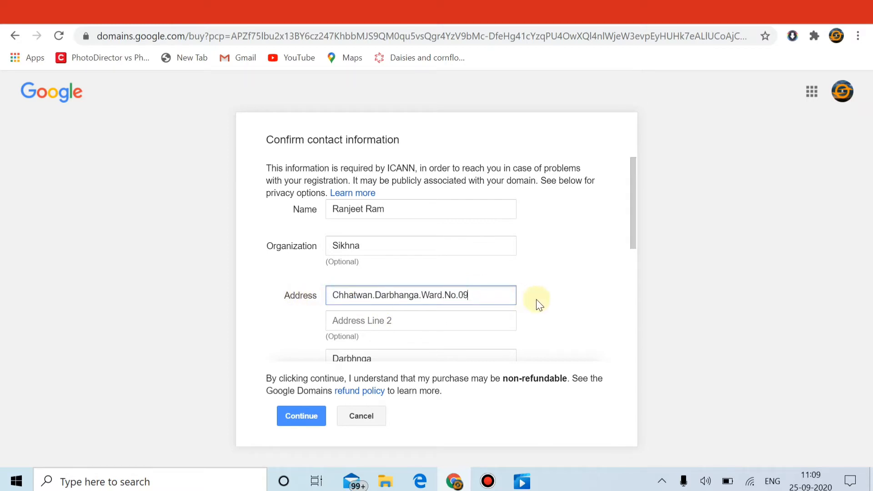
left_click_drag(536, 300, 453, 313)
left_click(453, 322)
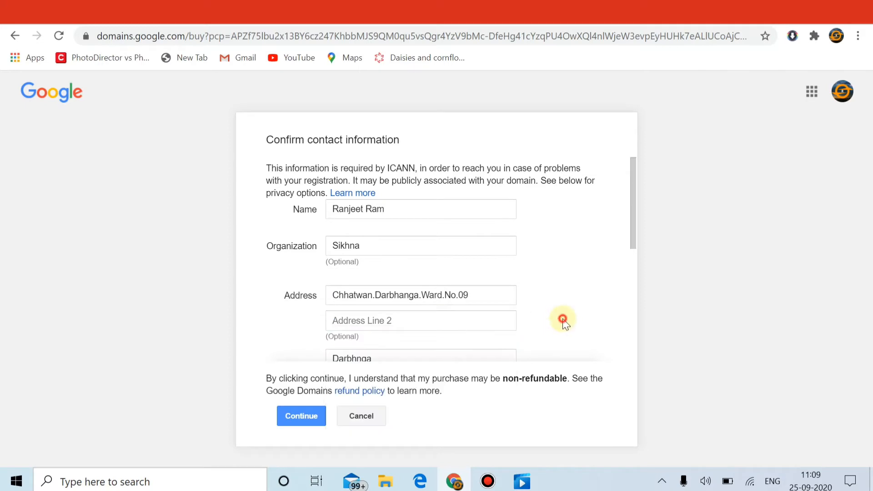
left_click(563, 320)
left_click_drag(631, 213, 626, 277)
left_click(503, 252)
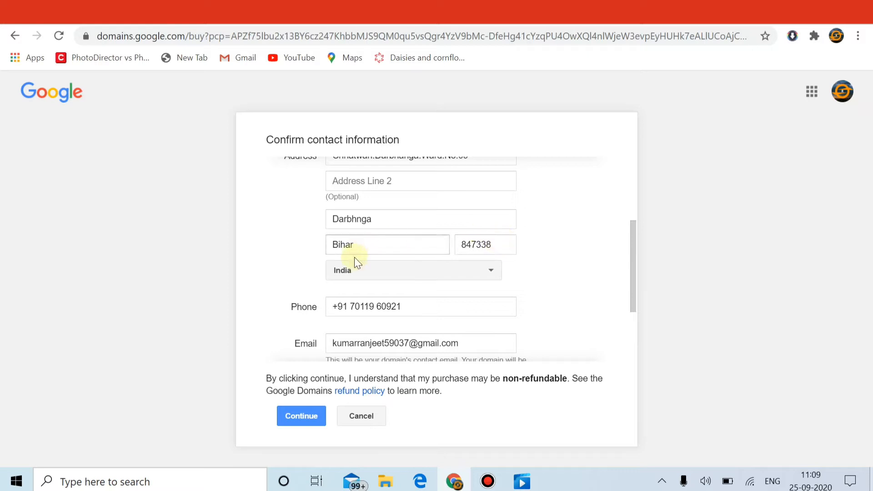
left_click(378, 274)
left_click(378, 272)
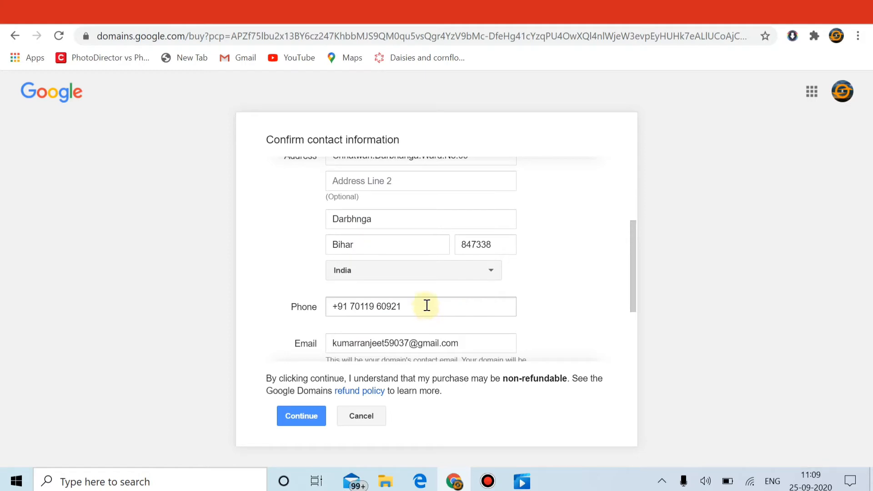
left_click(633, 250)
scroll(634, 273, "down", 2)
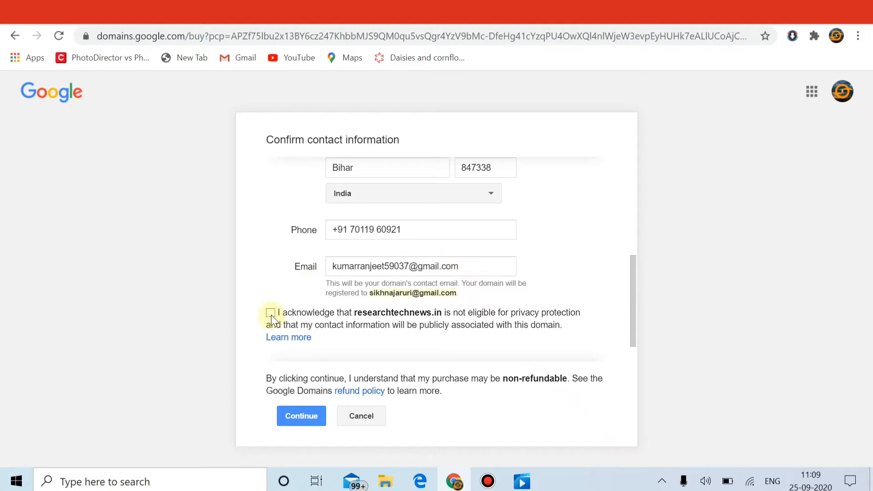
Proceed to checkout for researchtechnews.in with auto-renew turned on, and close the purchase form
left_click(296, 421)
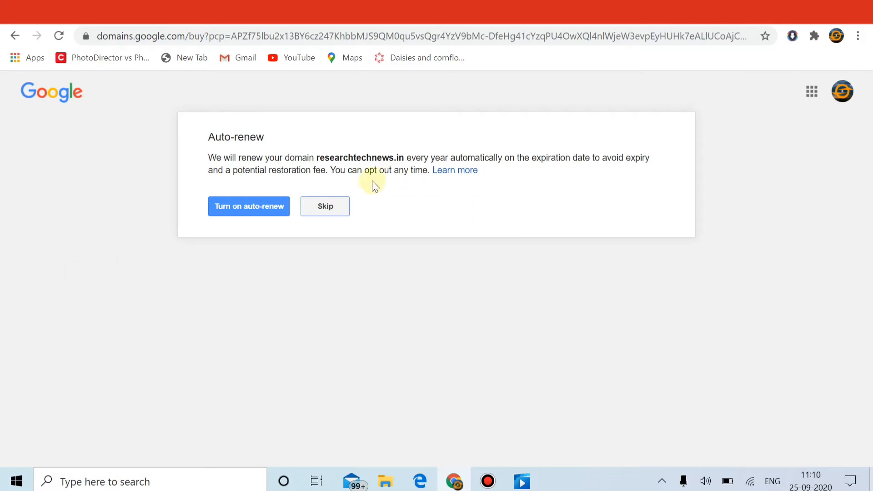
left_click(259, 209)
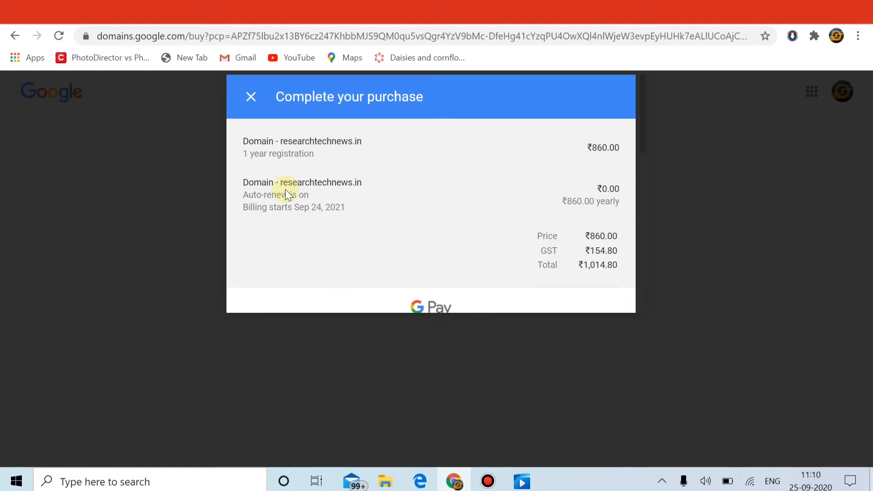
left_click(248, 95)
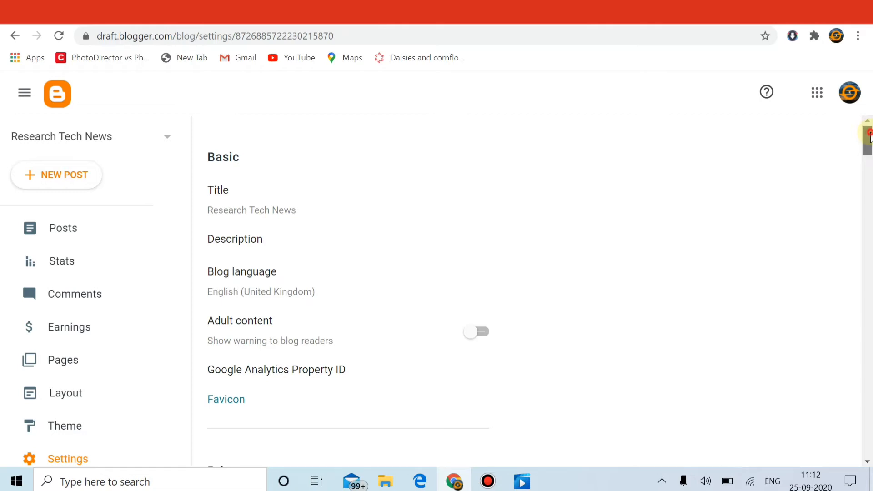
Try to save Researchtechnews.in as the blog's custom domain, cancel the dialog and return to the posts list
left_click_drag(869, 136, 870, 169)
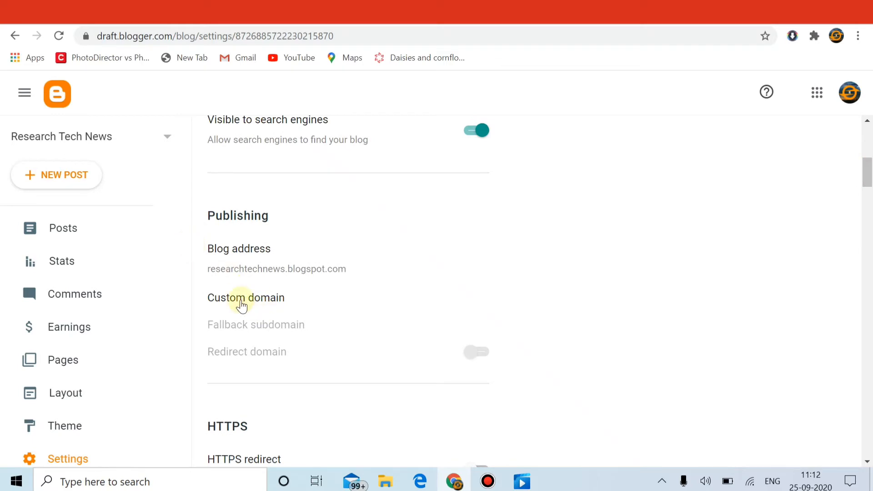
left_click(242, 302)
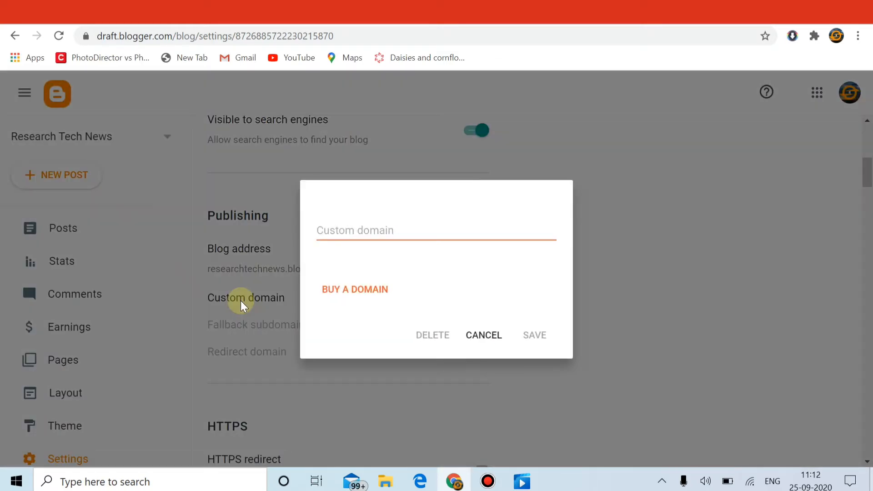
left_click(348, 231)
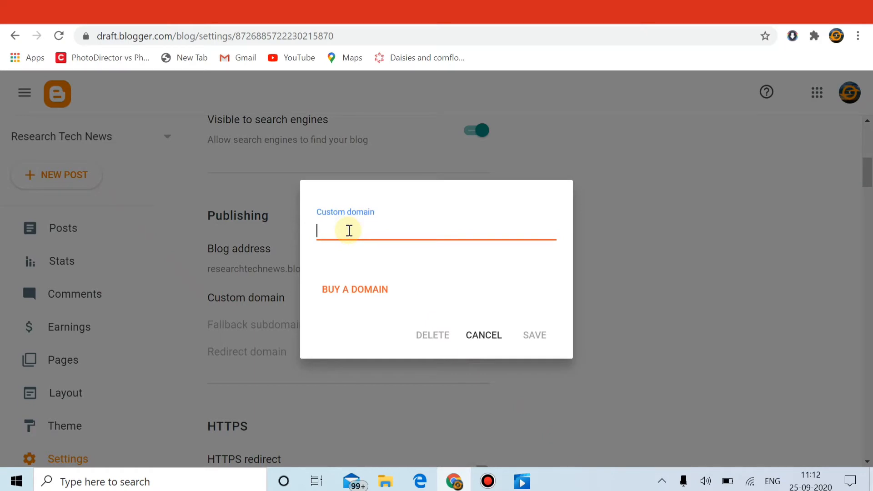
right_click(349, 230)
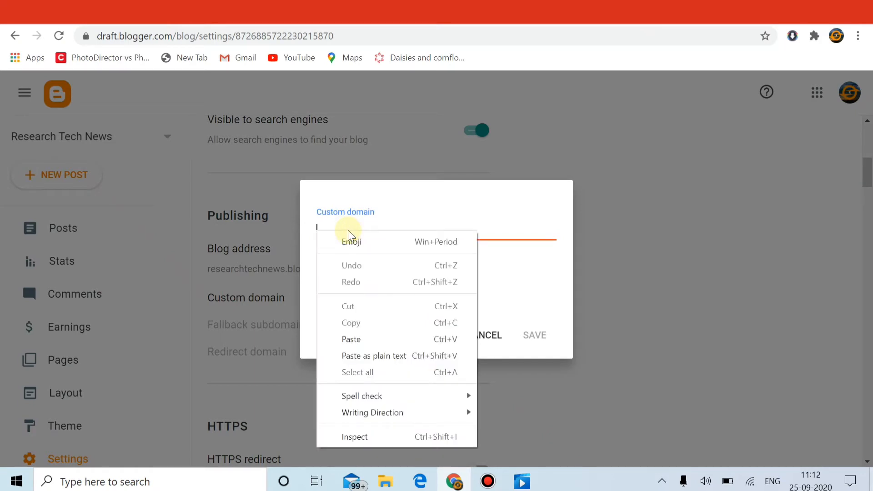
left_click(378, 340)
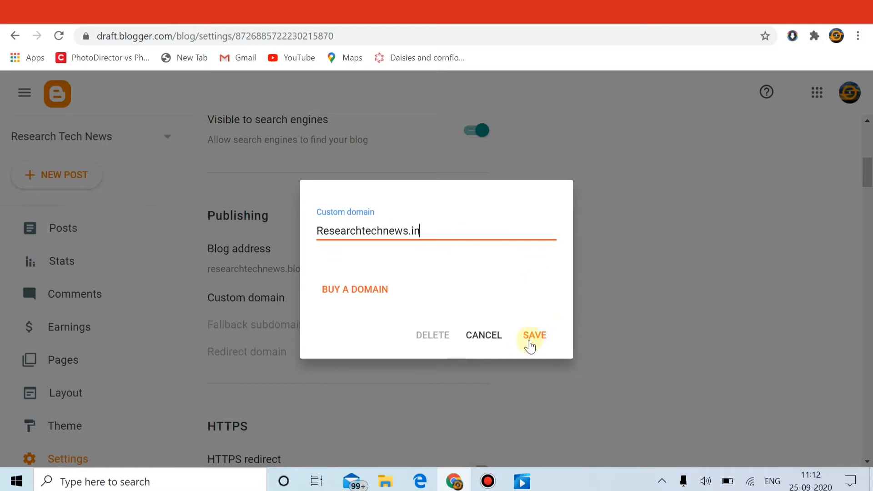
left_click(533, 337)
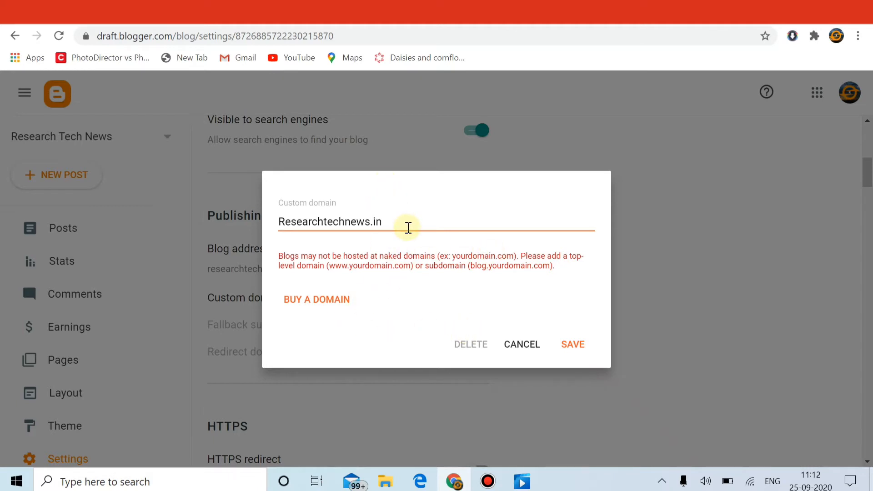
left_click(524, 345)
left_click(54, 227)
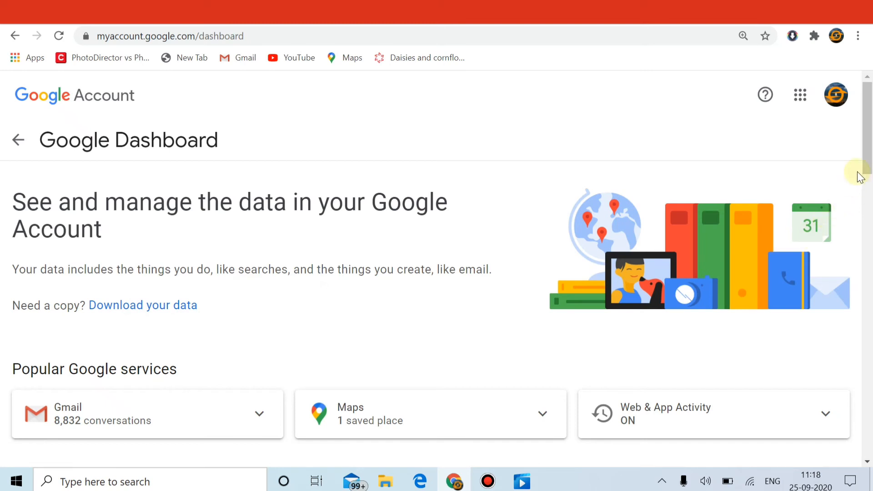
Look through the services on the Google Dashboard and expand the Blogger entry
left_click_drag(869, 144, 870, 225)
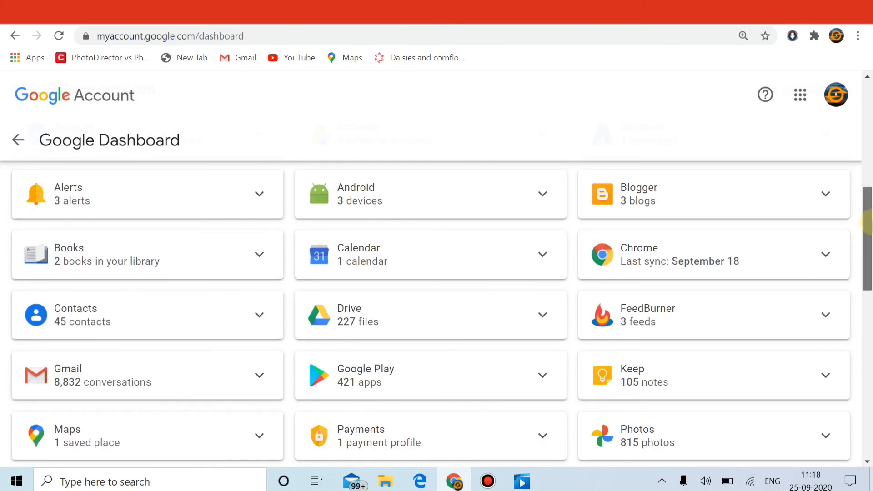
left_click_drag(872, 221, 872, 240)
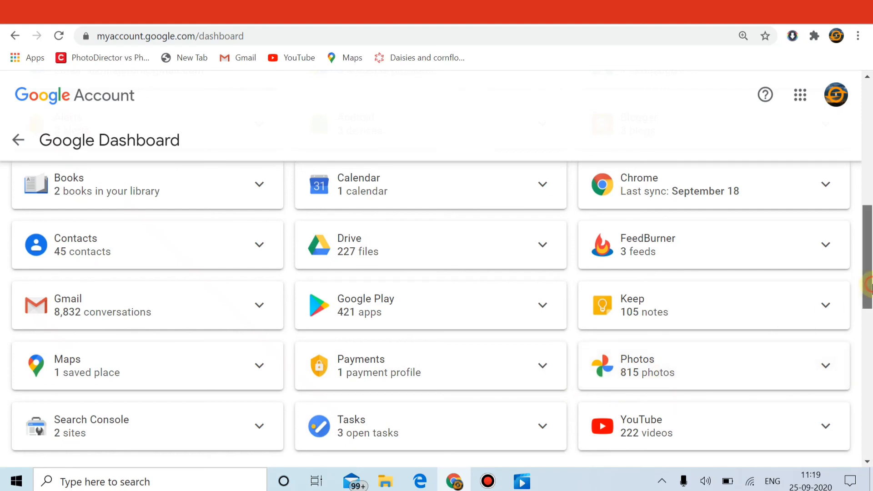
left_click_drag(869, 287, 868, 246)
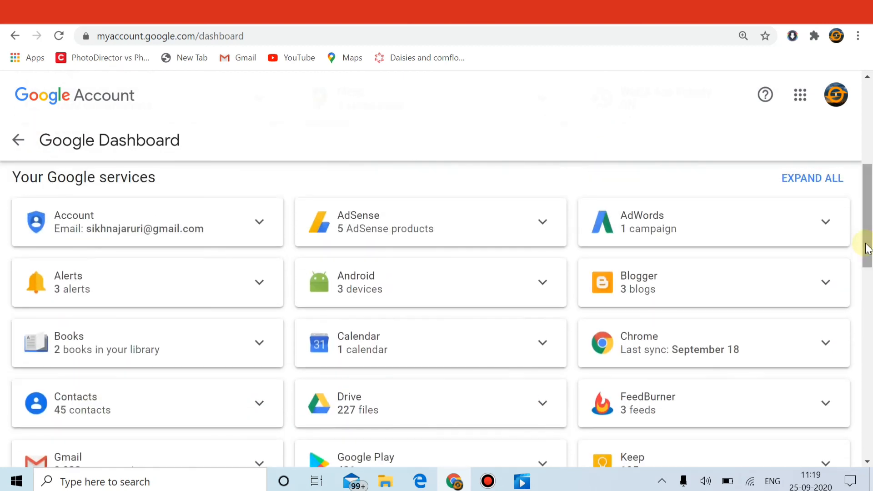
left_click(752, 279)
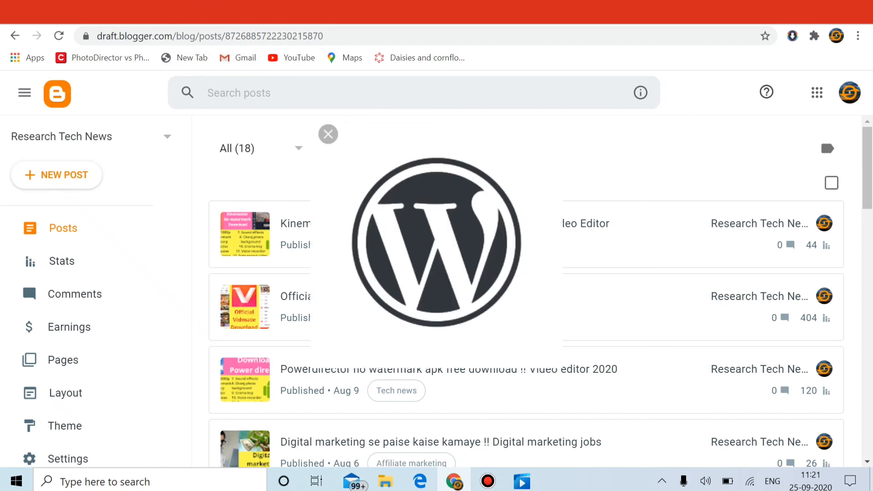
Switch from the blog's posts back to the Google Dashboard and view the start of the page
left_click(359, 139)
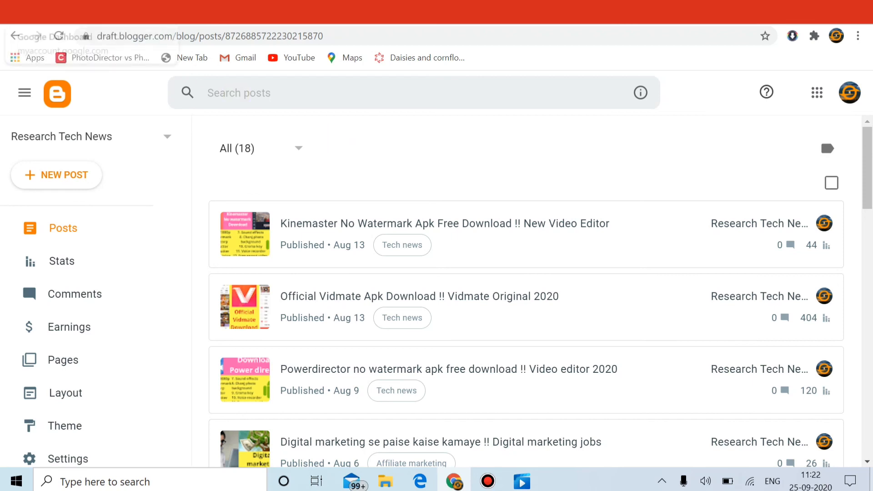
left_click(59, 12)
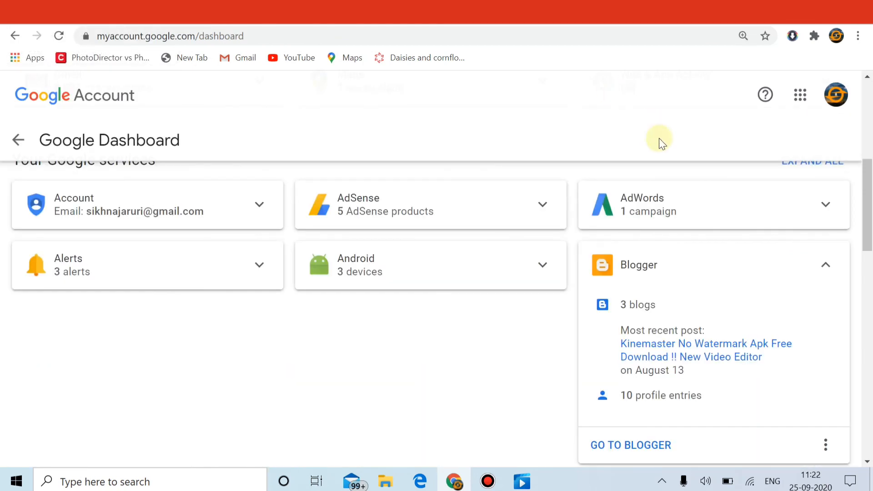
left_click(793, 213)
left_click_drag(868, 227, 869, 119)
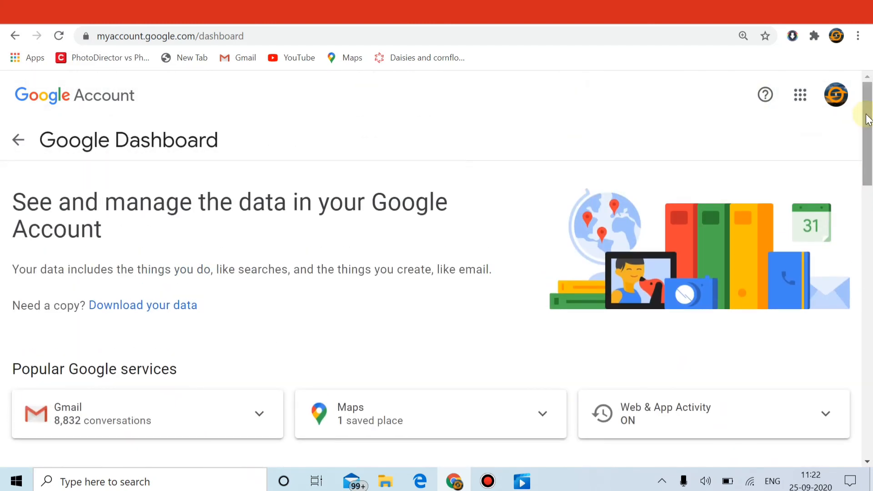